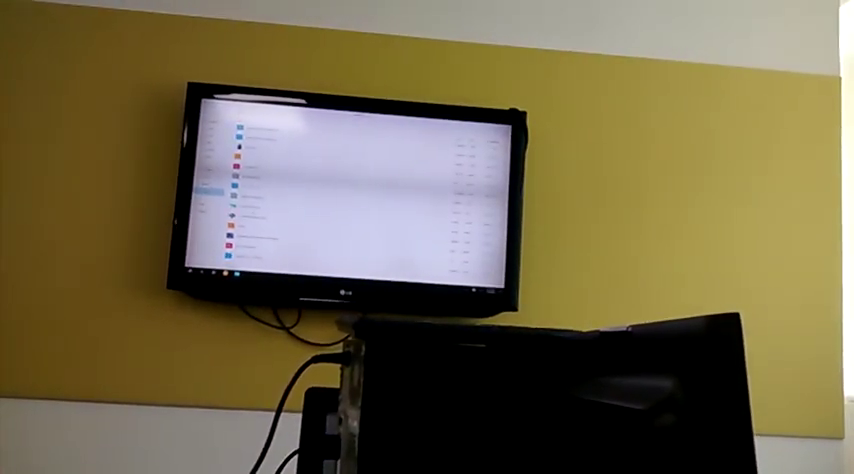
{"action": "key", "text": "Down"}
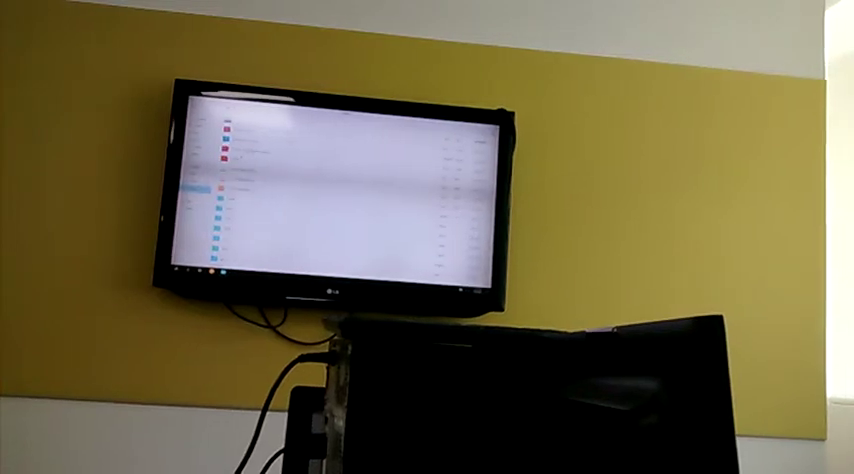